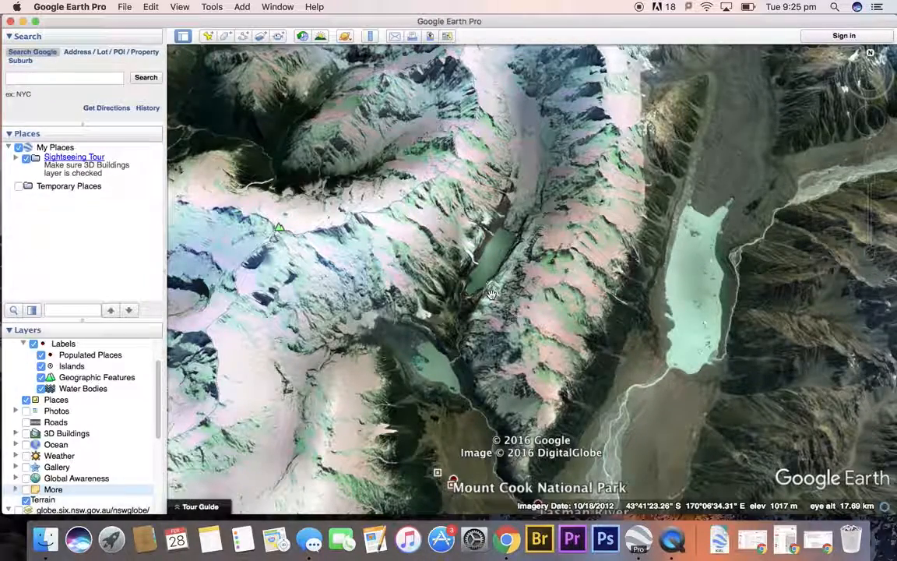
# Draw a straight path about 2.24 km long down Hooker Lake, from the glacier edge at its north end to the southern outlet
pyautogui.scroll(-5, 491, 293)
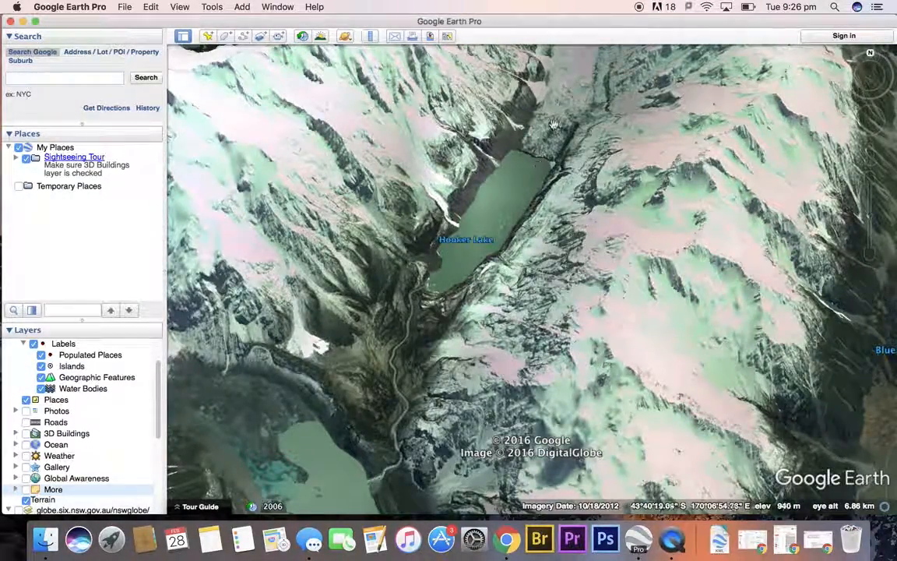
pyautogui.moveTo(538, 169); pyautogui.dragTo(482, 270)
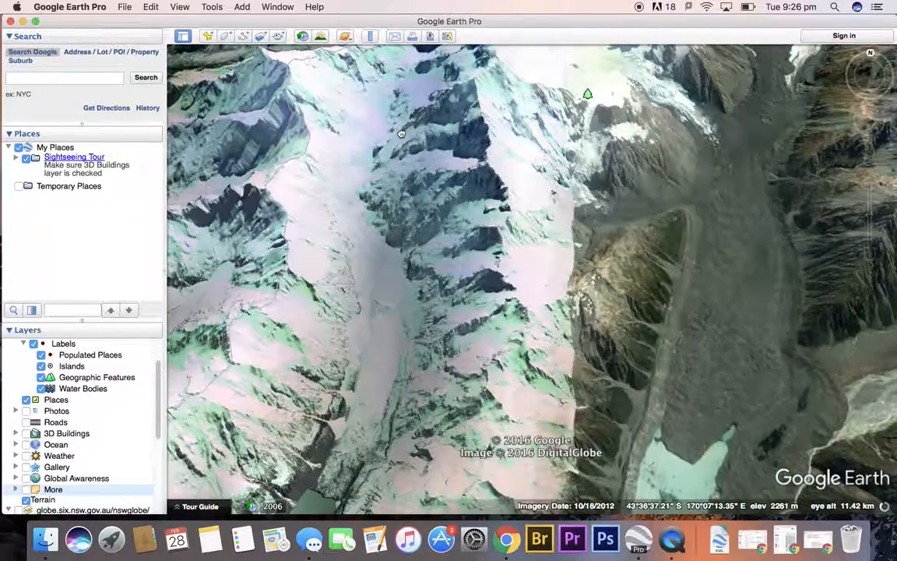
pyautogui.moveTo(401, 134); pyautogui.dragTo(413, 105)
pyautogui.moveTo(393, 347); pyautogui.dragTo(498, 222)
pyautogui.scroll(2, 427, 349)
pyautogui.scroll(3, 428, 349)
pyautogui.moveTo(416, 326); pyautogui.dragTo(474, 232)
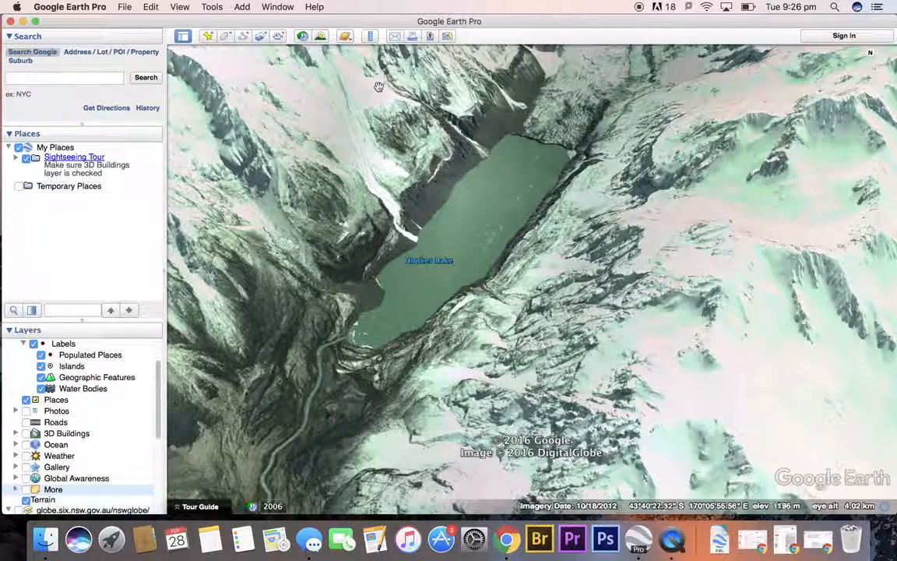
pyautogui.click(242, 39)
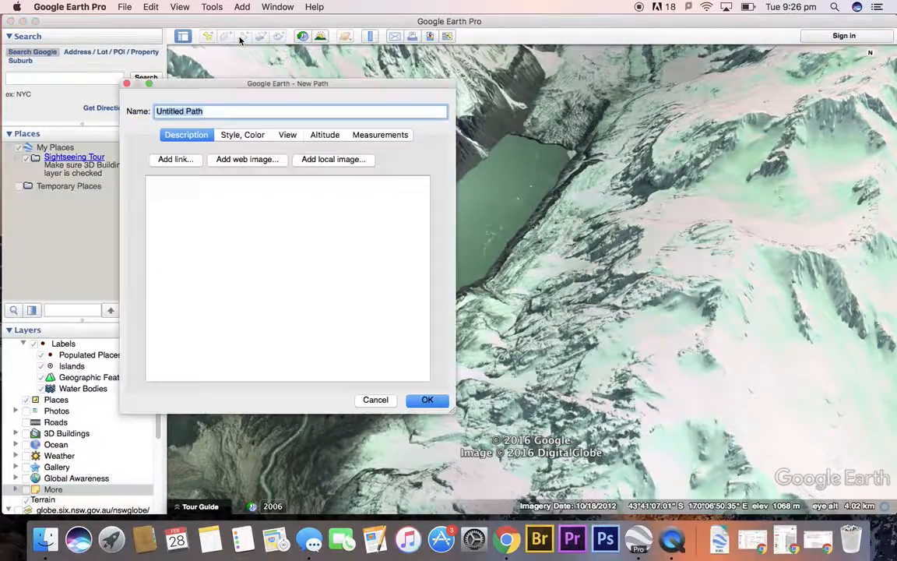
pyautogui.moveTo(362, 83); pyautogui.dragTo(70, 75)
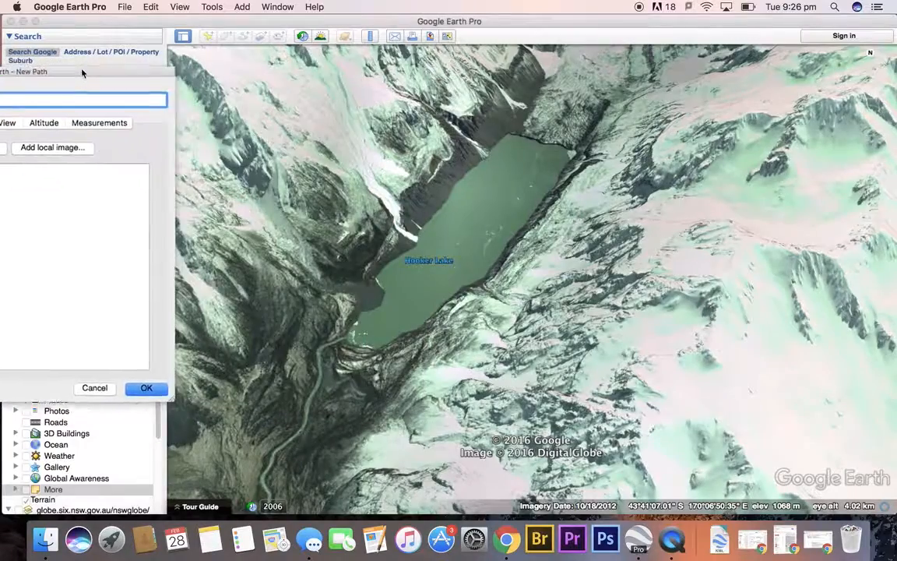
pyautogui.click(543, 143)
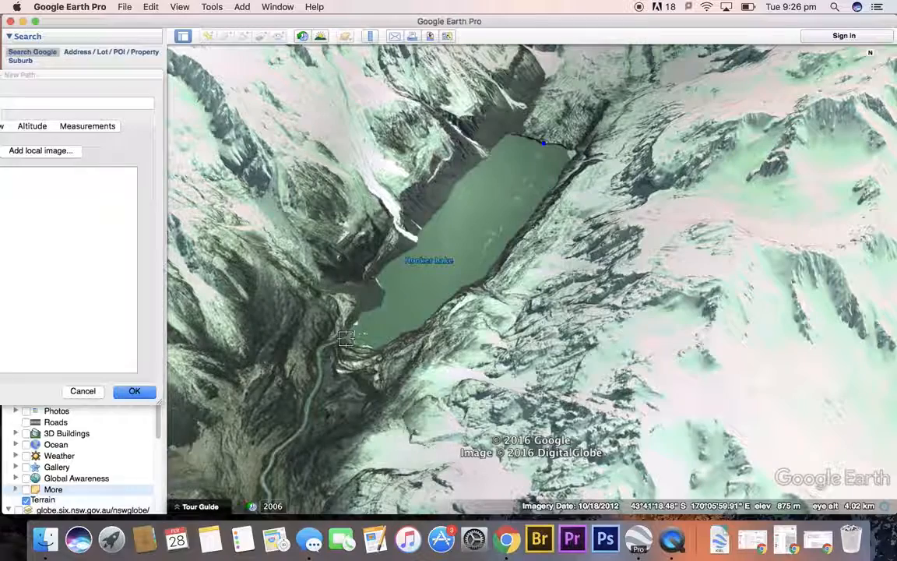
pyautogui.click(346, 339)
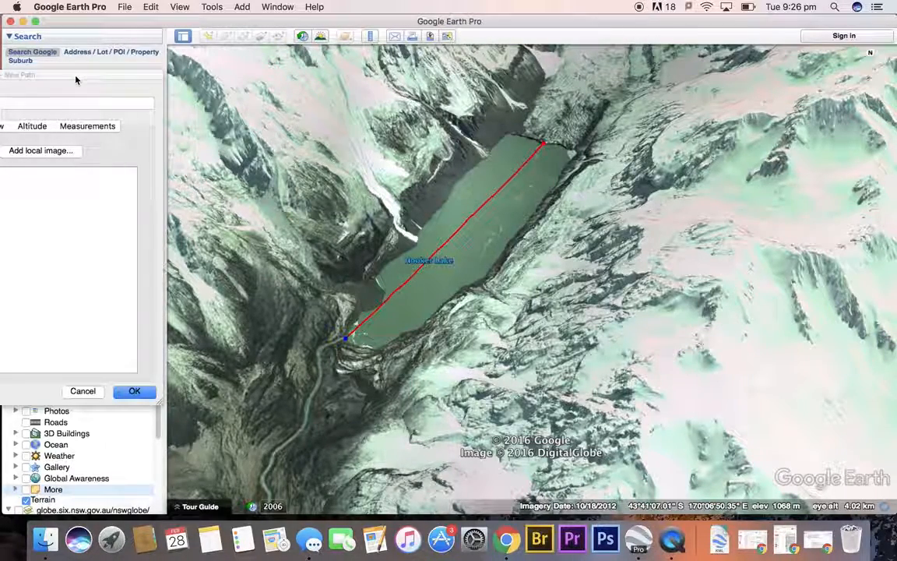
# Name the new path "Hooker Lake North-South"
pyautogui.moveTo(75, 80); pyautogui.dragTo(328, 66)
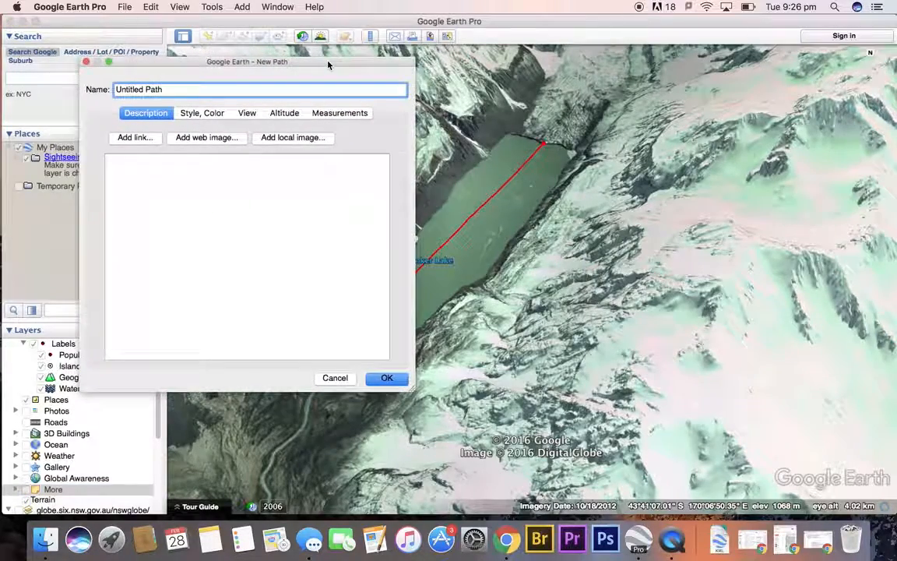
pyautogui.tripleClick(152, 89)
pyautogui.press('BackSpace')
pyautogui.write('Hooker ')
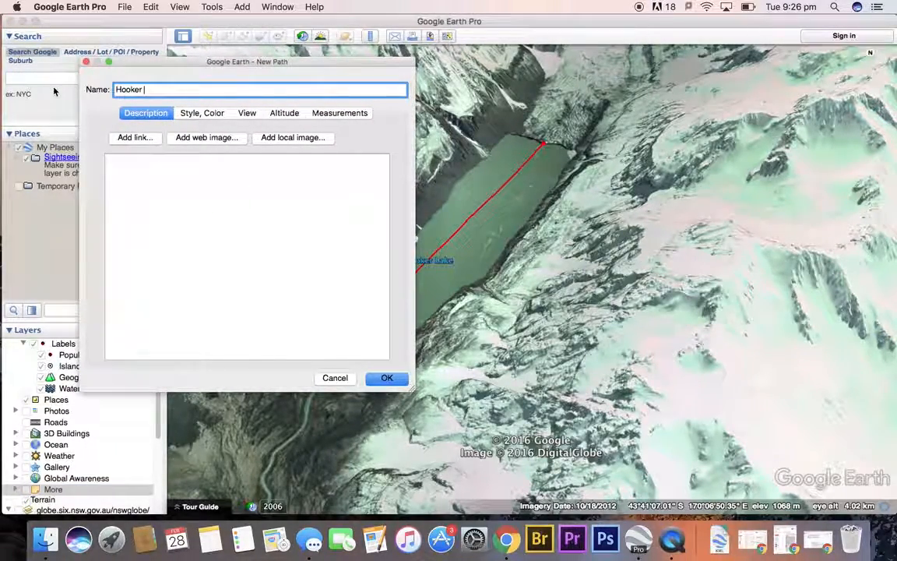
pyautogui.write('Lake Nort')
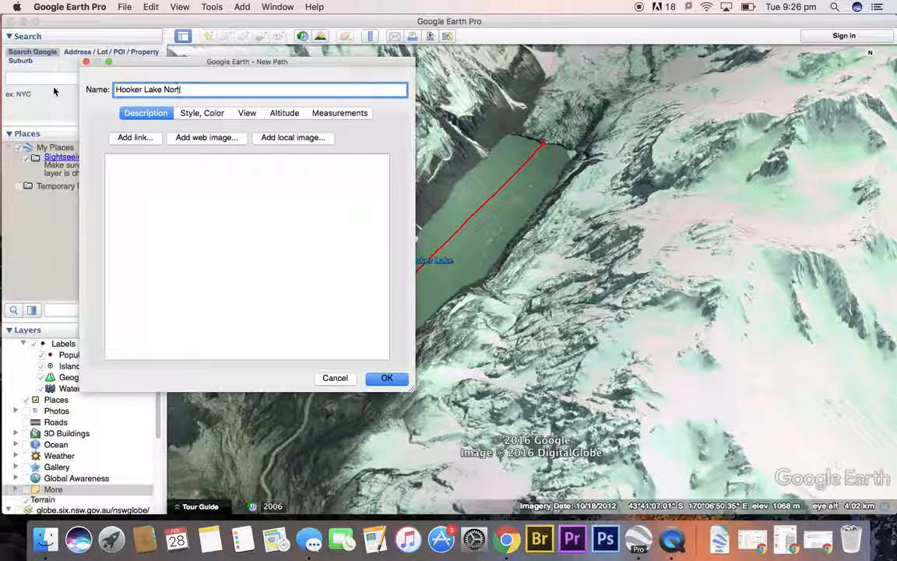
pyautogui.write('h-S')
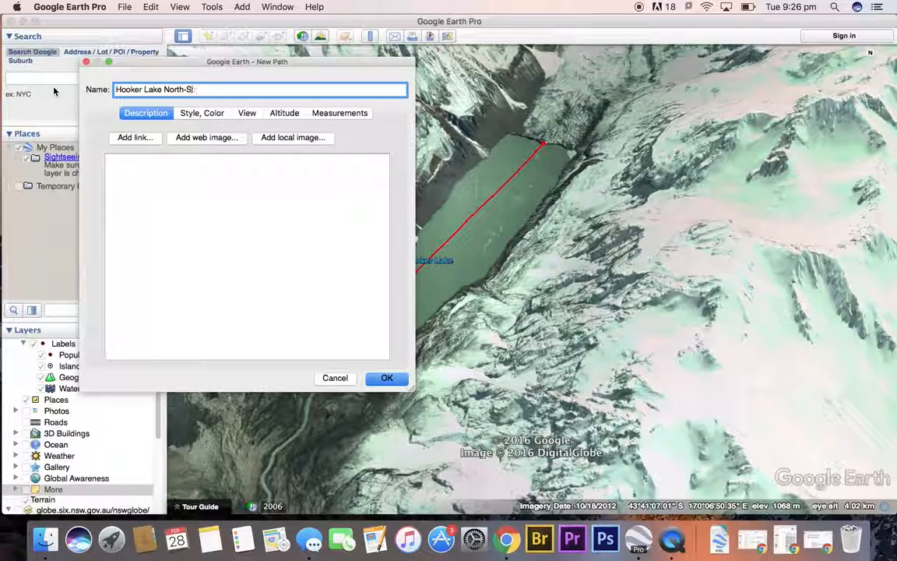
pyautogui.write('outh')
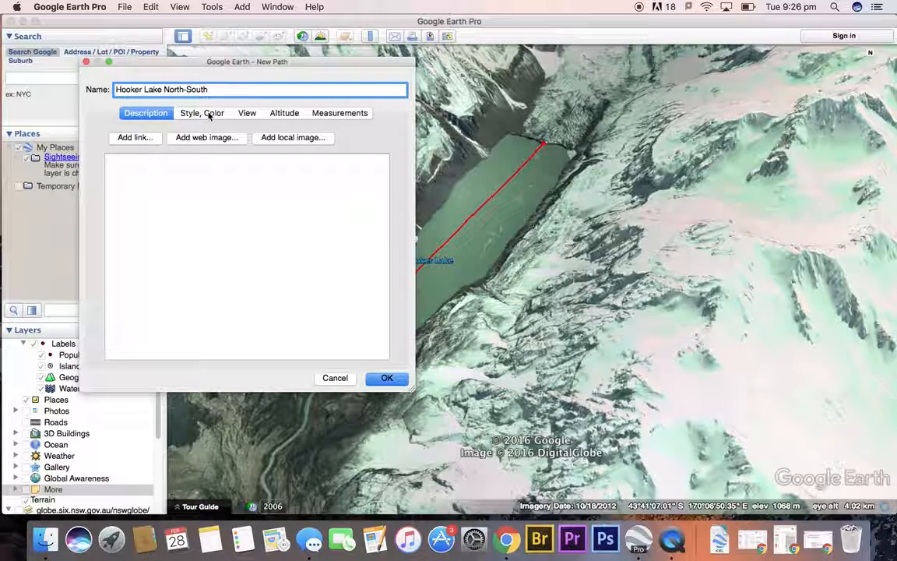
# Display the path's length in meters and save the path to My Places
pyautogui.click(249, 115)
pyautogui.click(283, 113)
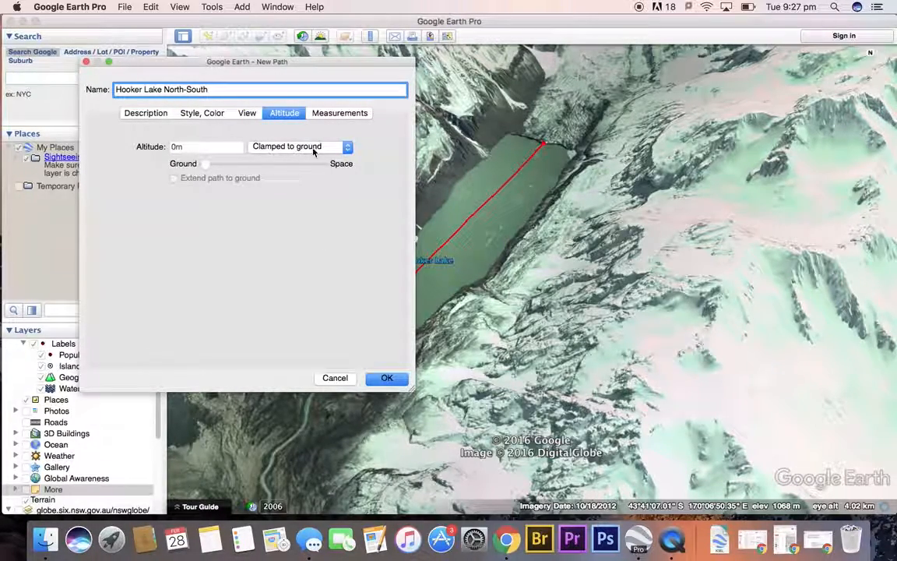
pyautogui.click(322, 114)
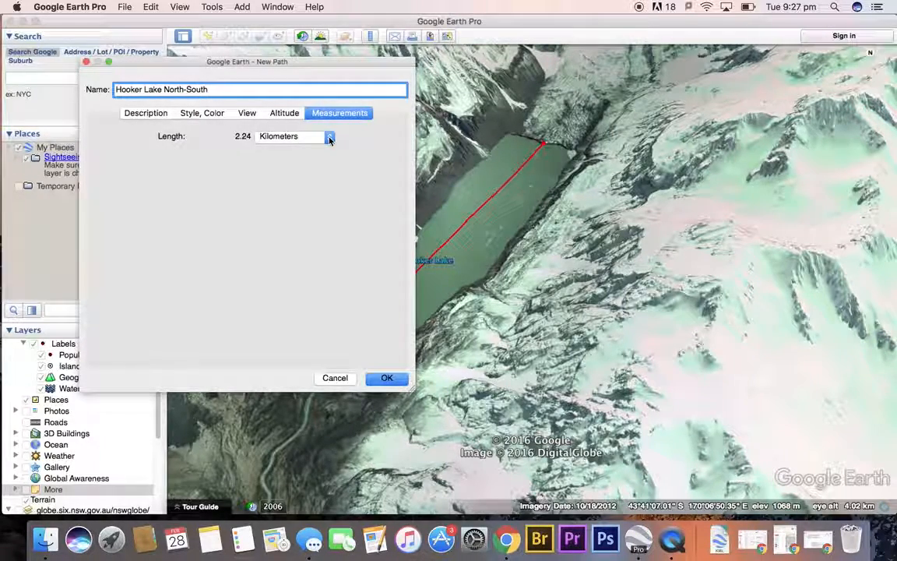
pyautogui.click(329, 139)
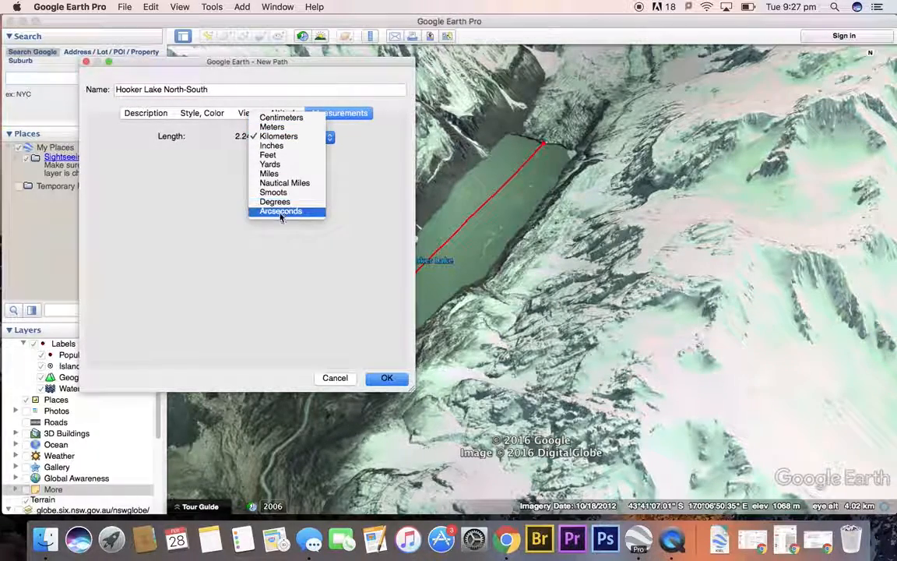
pyautogui.click(273, 127)
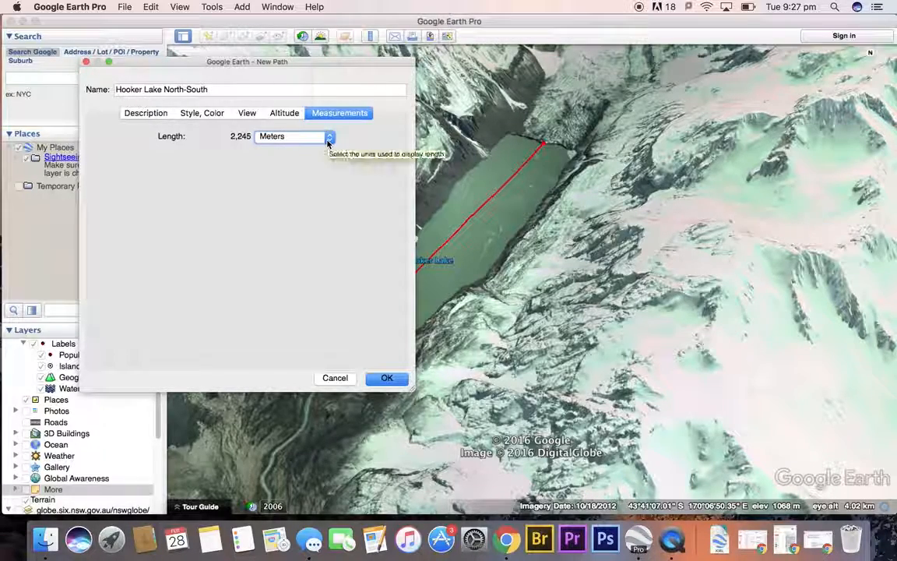
pyautogui.click(327, 140)
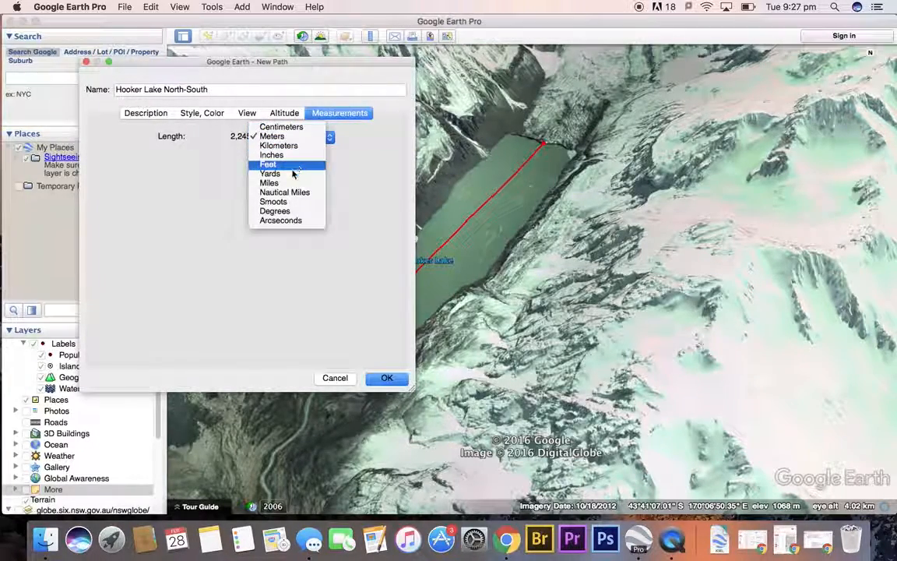
pyautogui.click(271, 136)
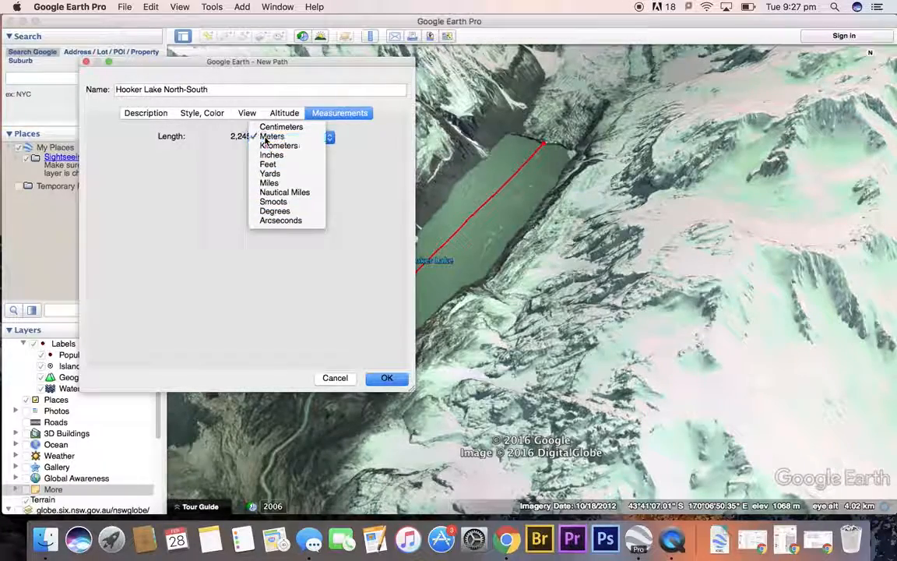
pyautogui.click(385, 378)
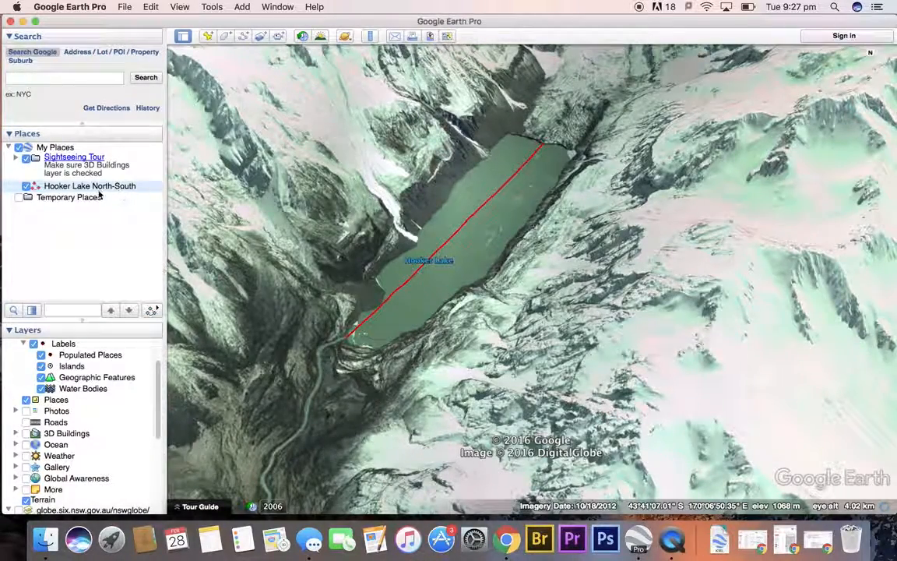
# Show the elevation profile of the Hooker Lake North-South path, examine it, and close the graph
pyautogui.rightClick(59, 190)
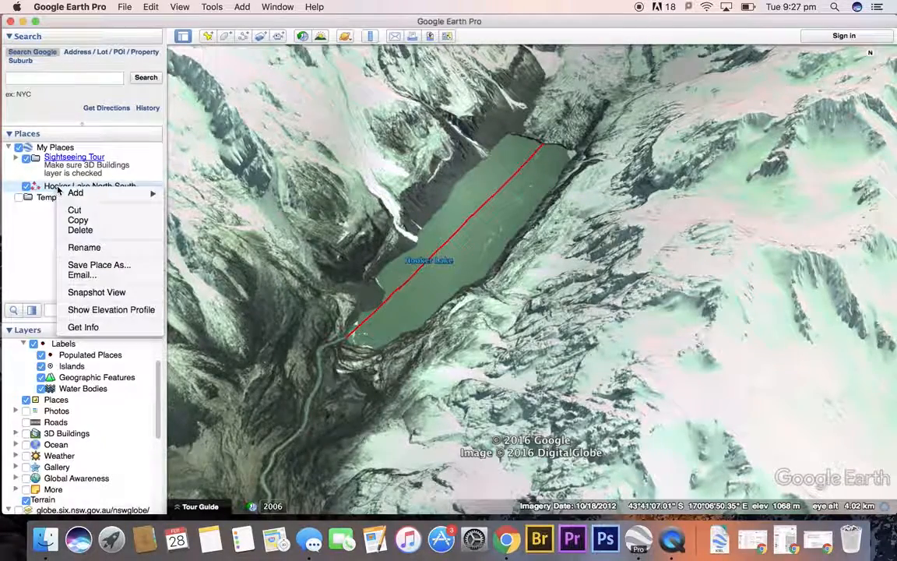
pyautogui.click(113, 312)
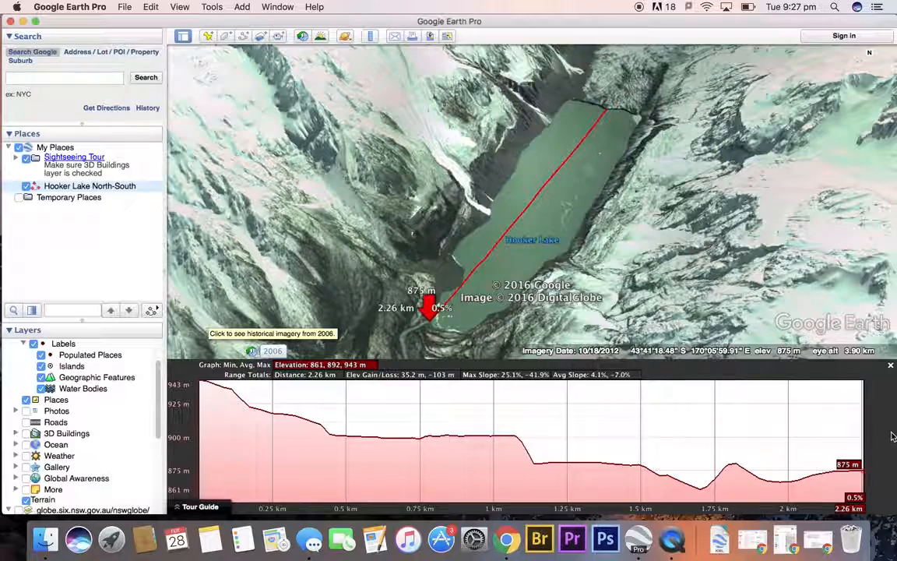
pyautogui.click(891, 366)
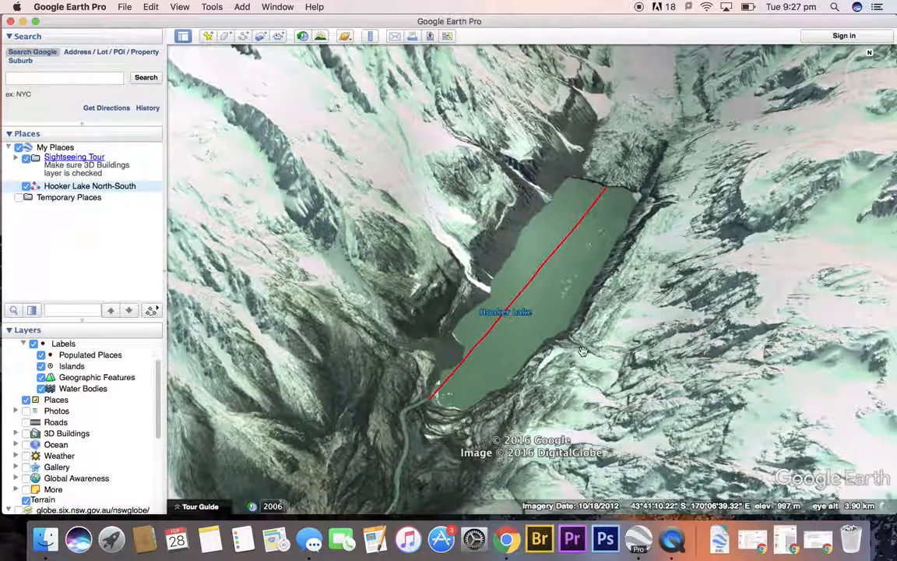
# Play the fly-along tour of the Hooker Lake North-South path and exit it partway through
pyautogui.moveTo(582, 352); pyautogui.dragTo(571, 371)
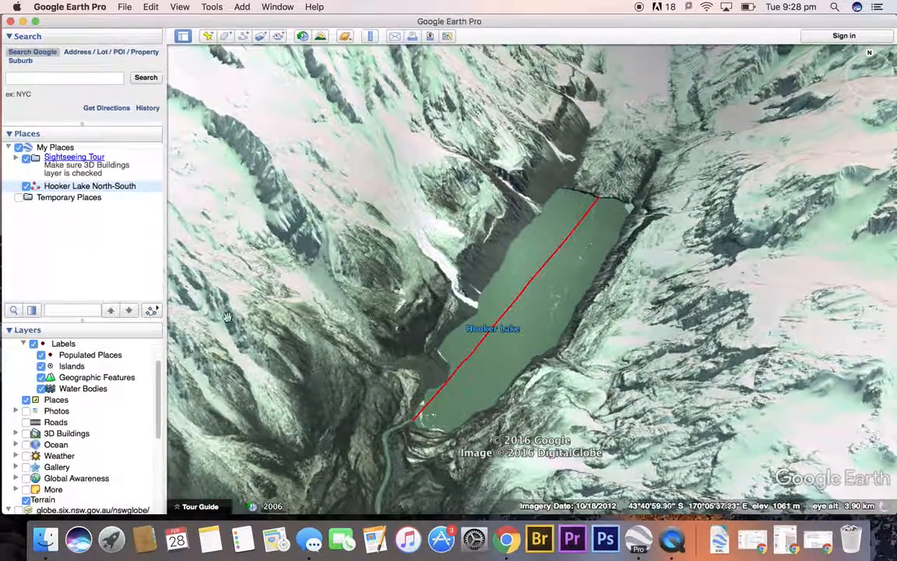
pyautogui.click(151, 310)
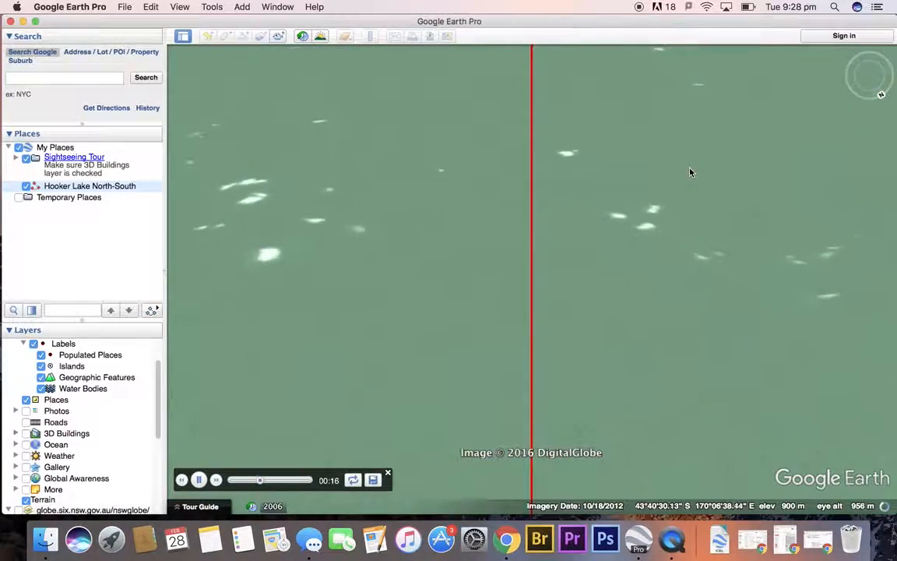
pyautogui.click(389, 473)
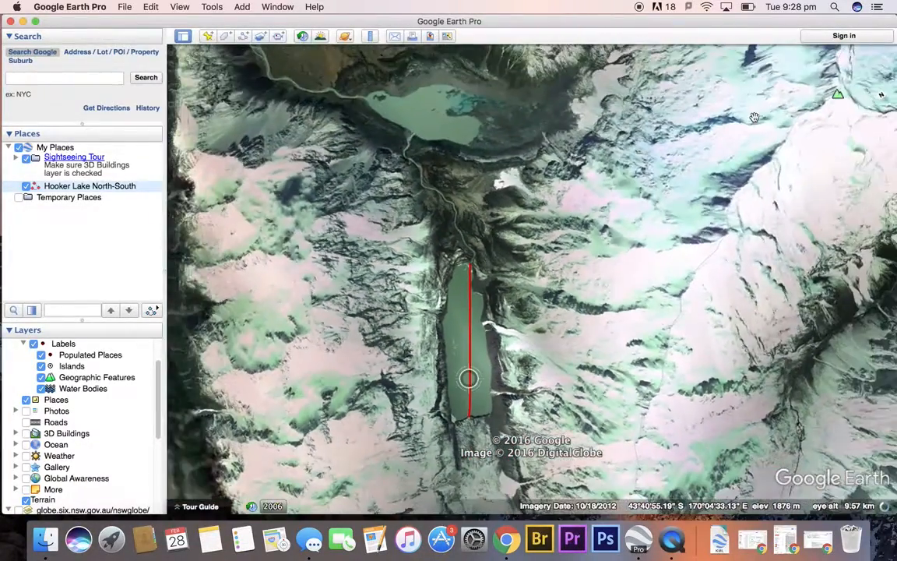
# Hide the Hooker Lake North-South path on the map
pyautogui.click(881, 97)
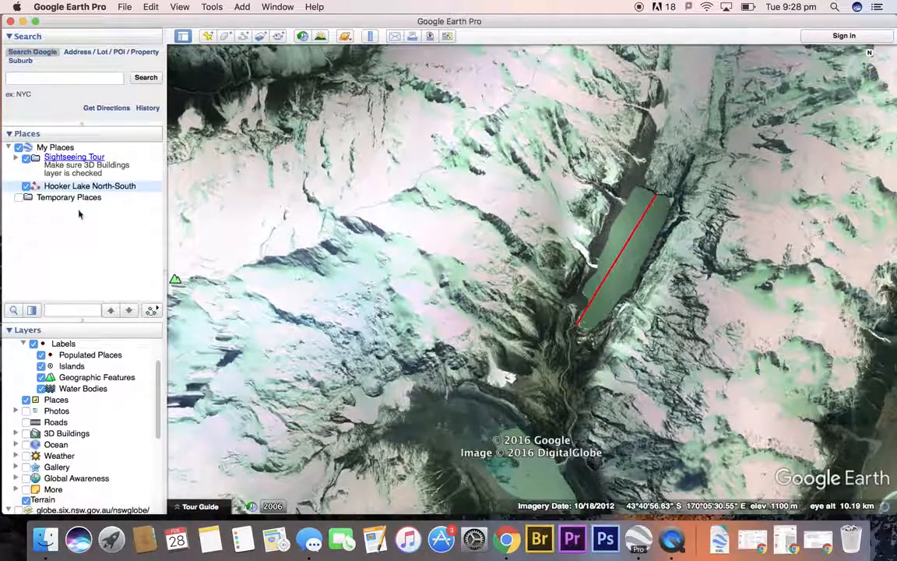
pyautogui.moveTo(549, 296); pyautogui.dragTo(386, 321)
pyautogui.scroll(3, 469, 287)
pyautogui.scroll(2, 469, 287)
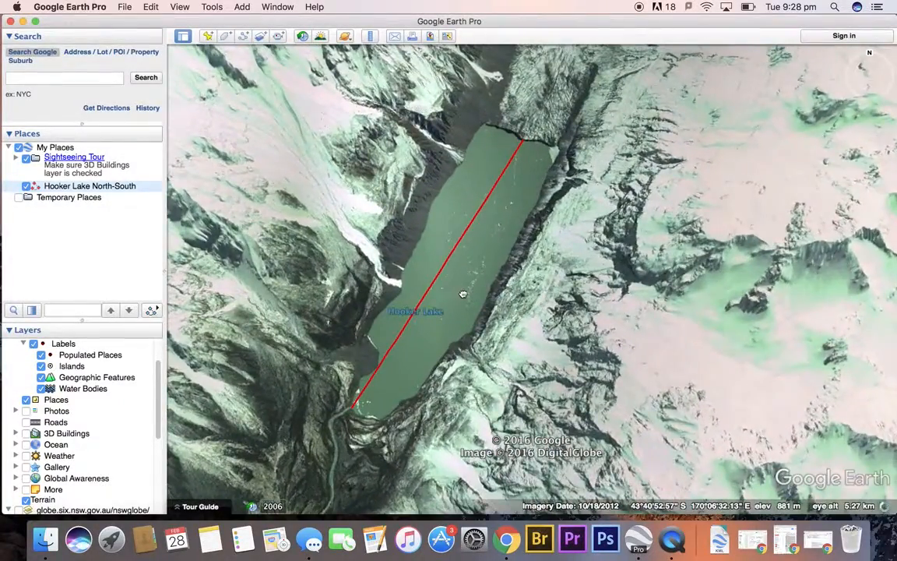
pyautogui.moveTo(458, 294); pyautogui.dragTo(533, 301)
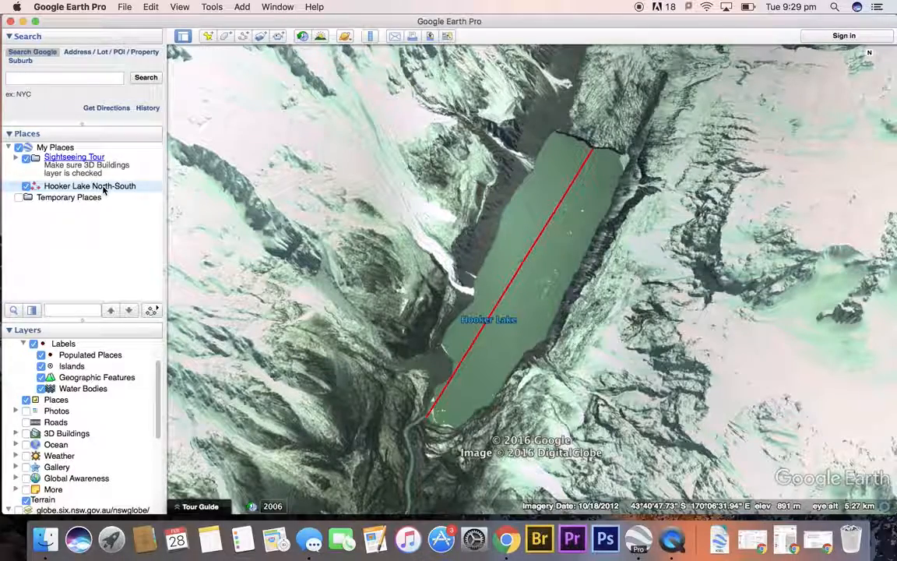
pyautogui.click(25, 187)
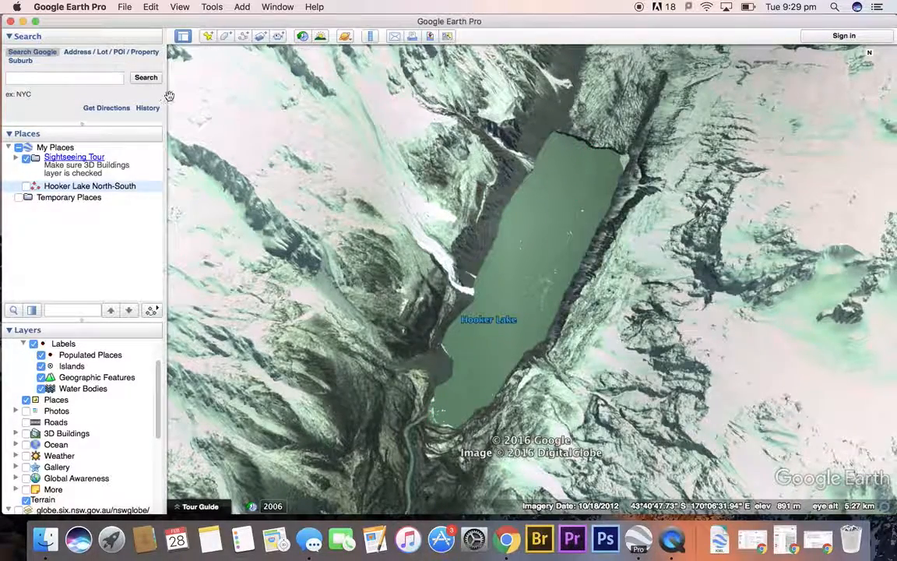
# Create a new polygon and trace the shoreline of Hooker Lake, starting at its northern corner and going down the eastern shore
pyautogui.click(225, 39)
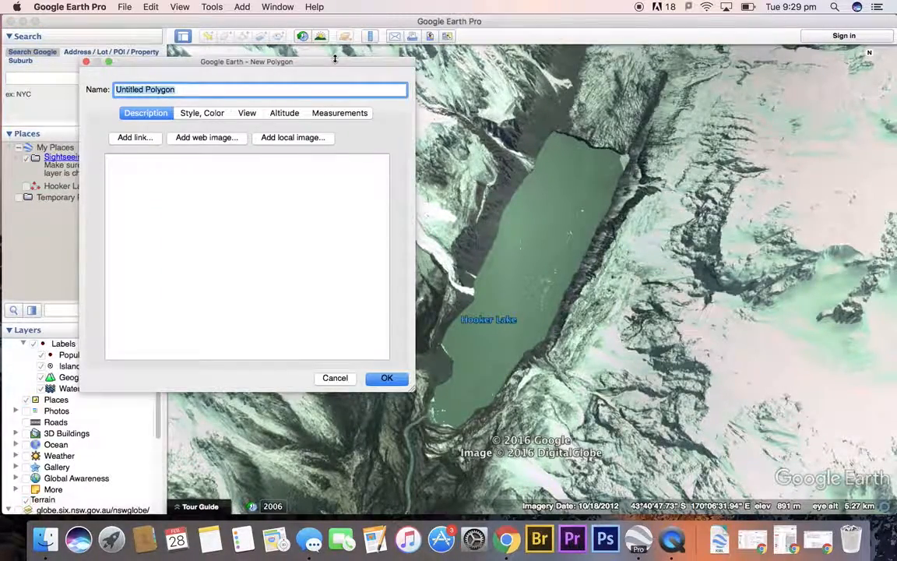
pyautogui.moveTo(335, 66); pyautogui.dragTo(31, 101)
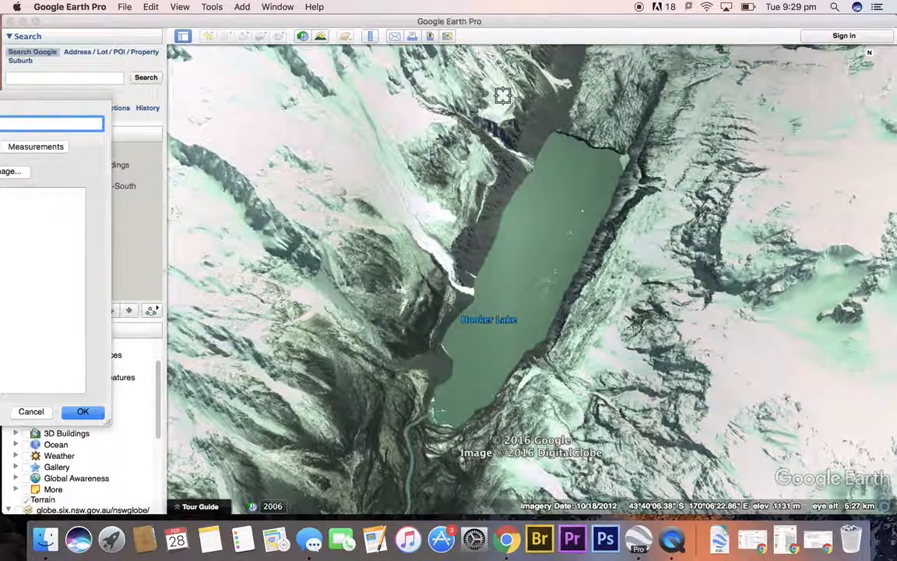
pyautogui.click(554, 132)
pyautogui.click(591, 146)
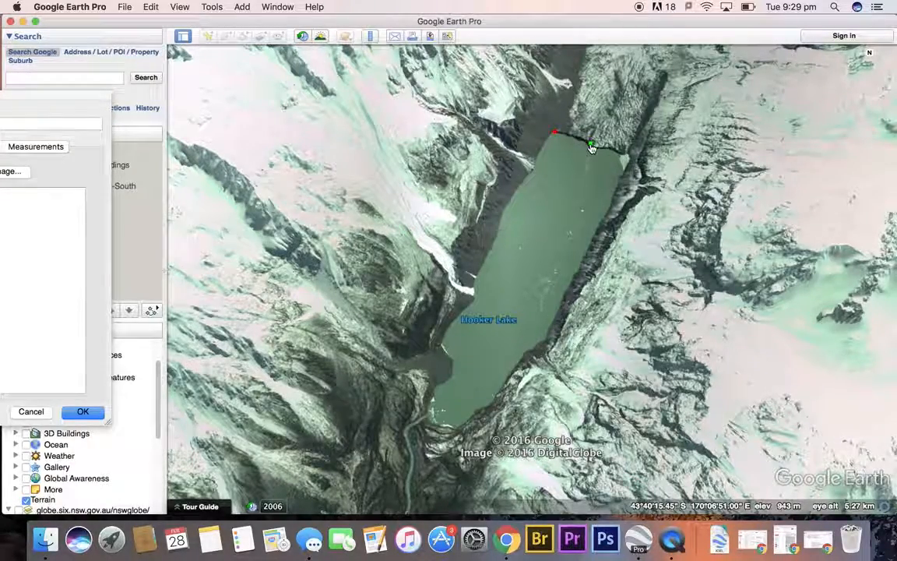
pyautogui.click(630, 157)
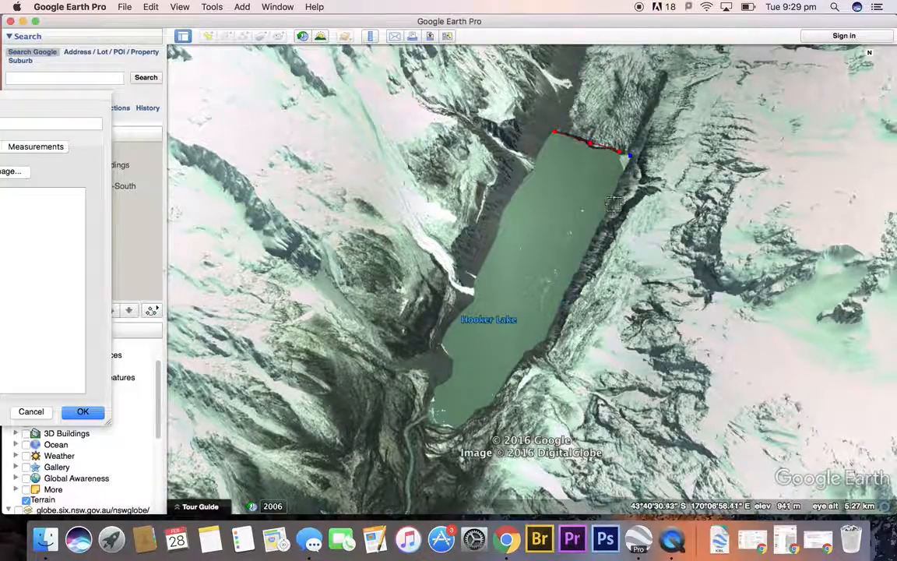
pyautogui.click(545, 339)
pyautogui.click(526, 351)
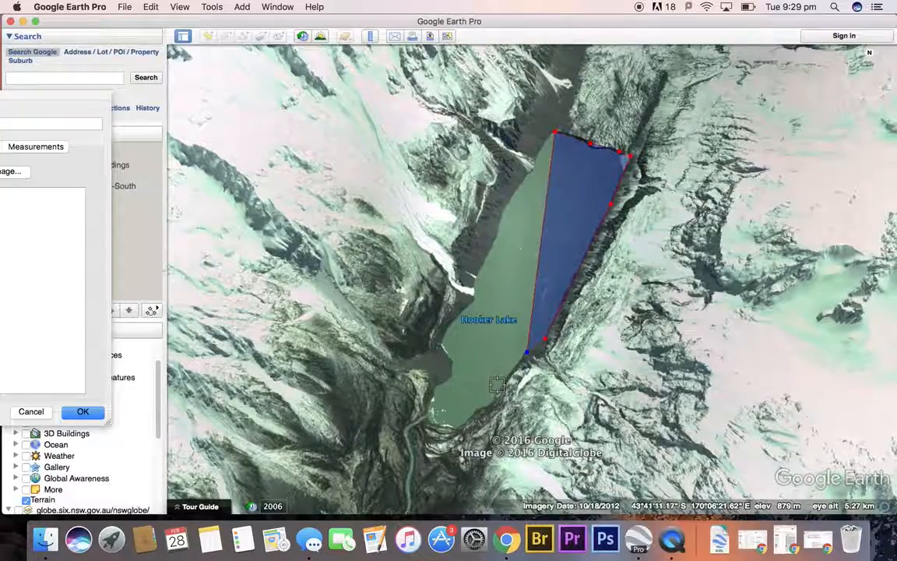
pyautogui.click(491, 403)
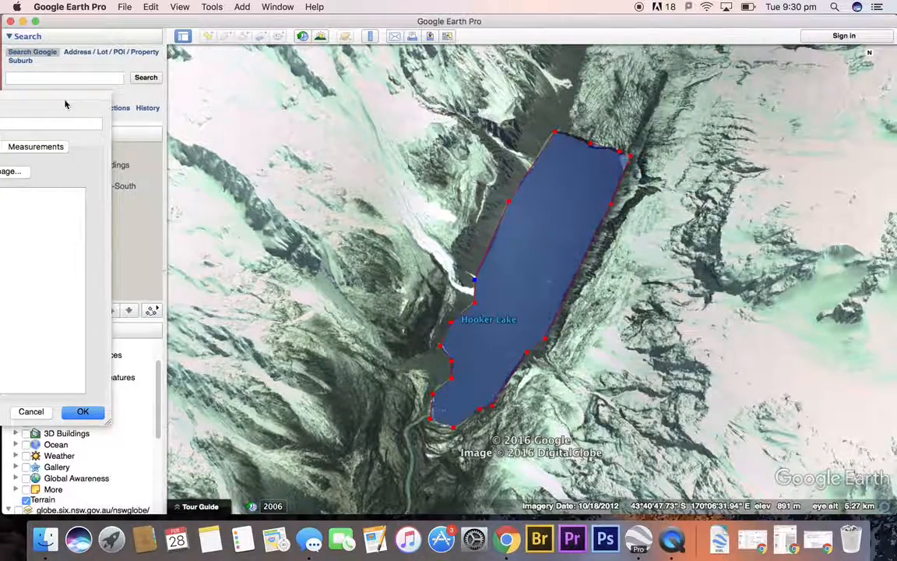
# Name the new polygon "Hooker Lake", with its properties window moved fully into view
pyautogui.moveTo(66, 100); pyautogui.dragTo(413, 78)
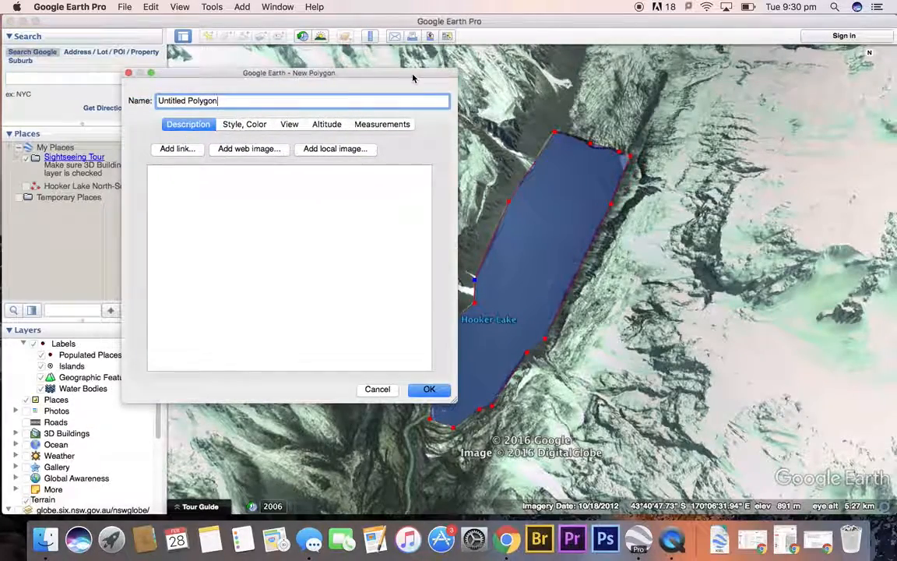
pyautogui.moveTo(221, 100); pyautogui.dragTo(62, 87)
pyautogui.write(']Hi')
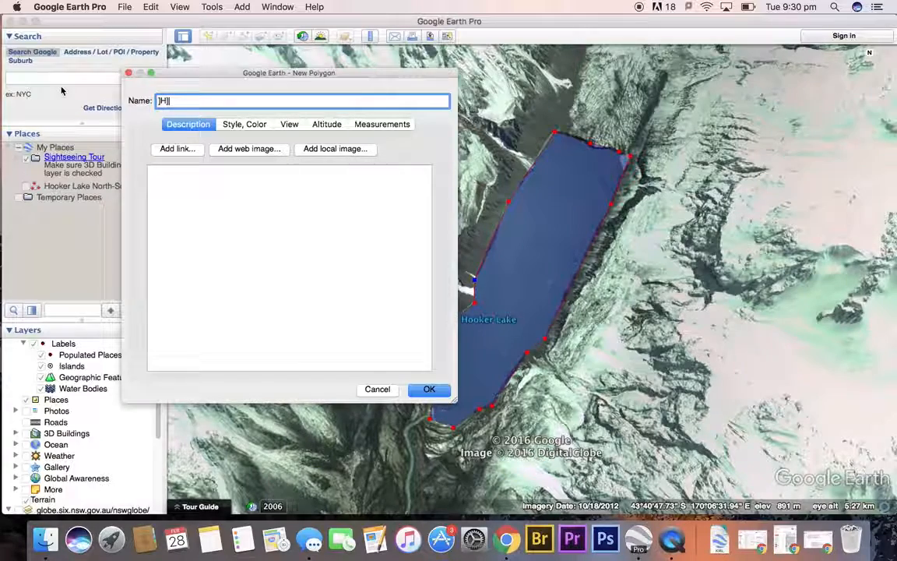
pyautogui.press('BackSpace')
pyautogui.press('BackSpace')
pyautogui.press('BackSpace')
pyautogui.write('Hooker Lake')
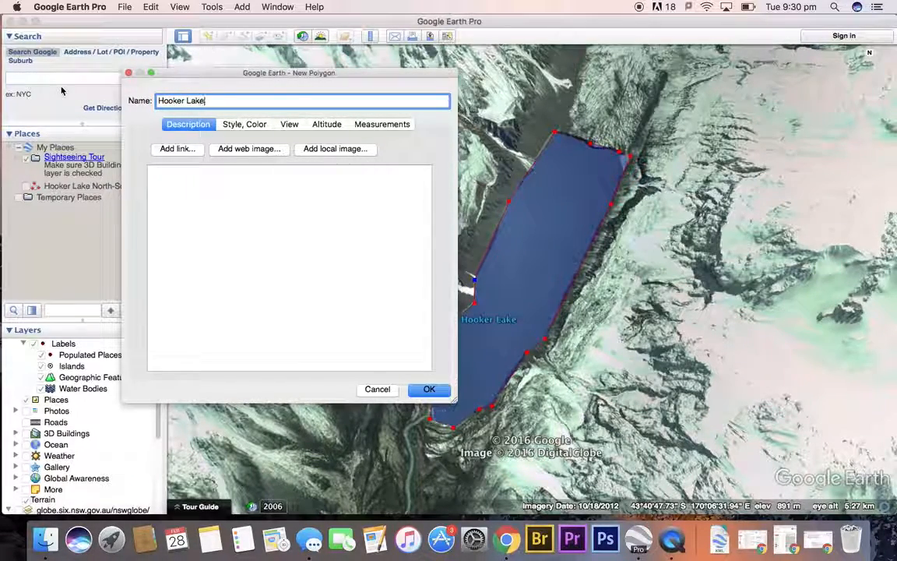
# Change the Hooker Lake polygon's line color to magenta and its area color to red
pyautogui.click(238, 128)
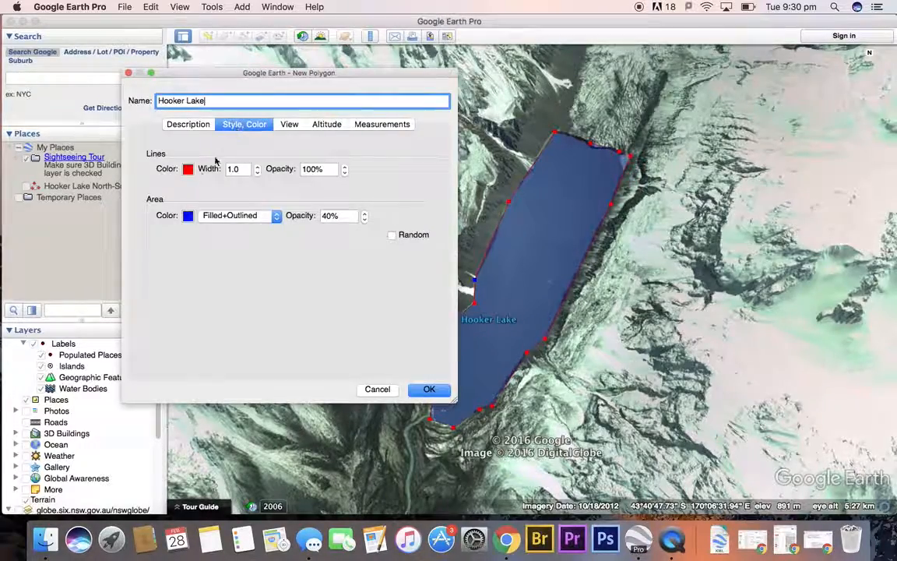
pyautogui.click(187, 170)
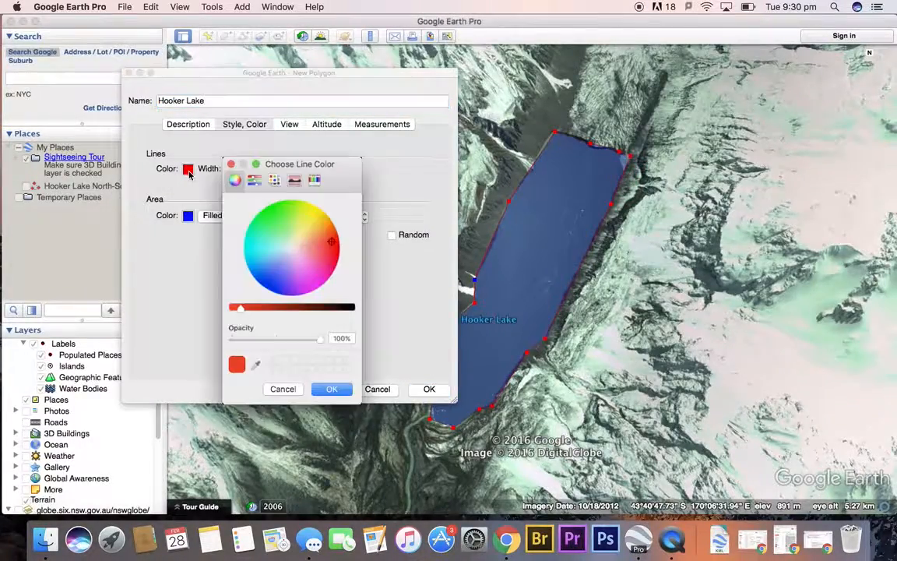
pyautogui.click(315, 285)
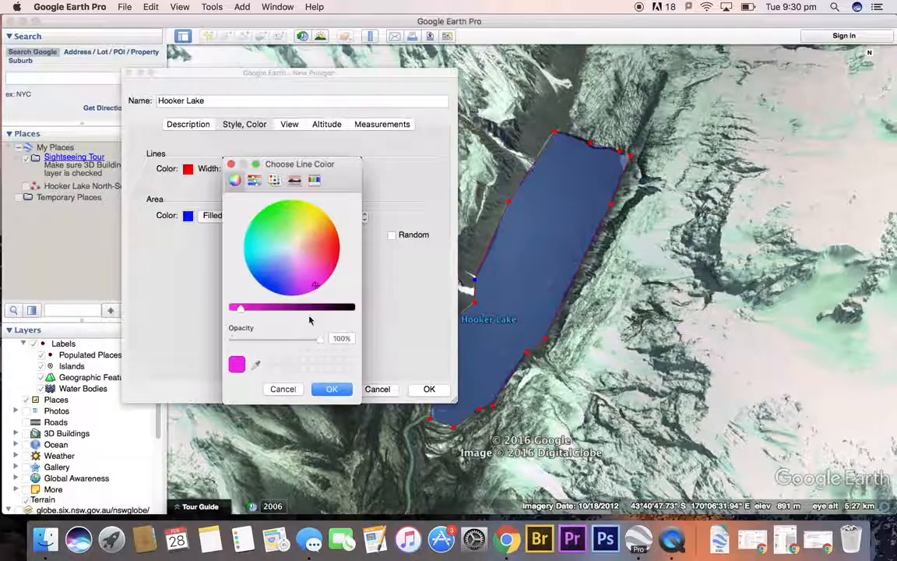
pyautogui.click(331, 389)
pyautogui.click(188, 217)
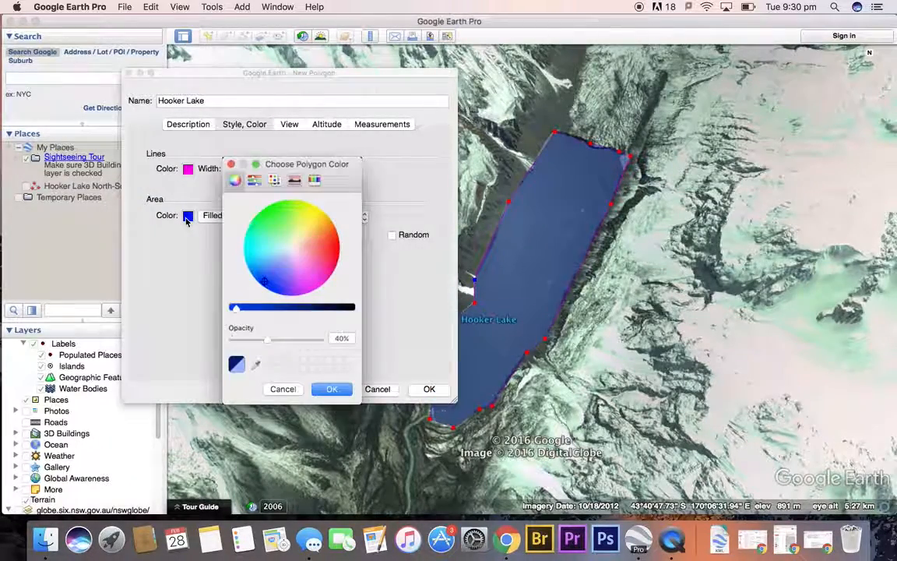
pyautogui.click(337, 249)
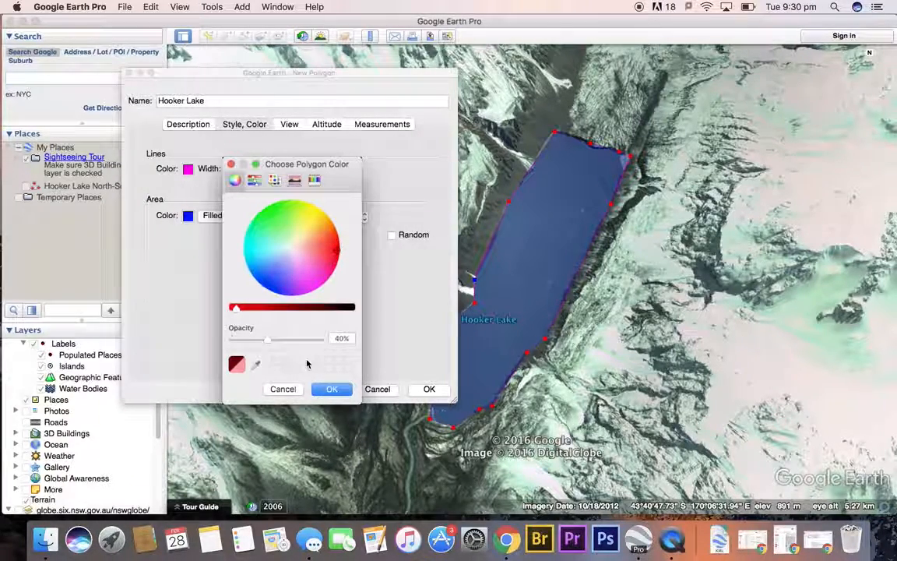
pyautogui.click(328, 389)
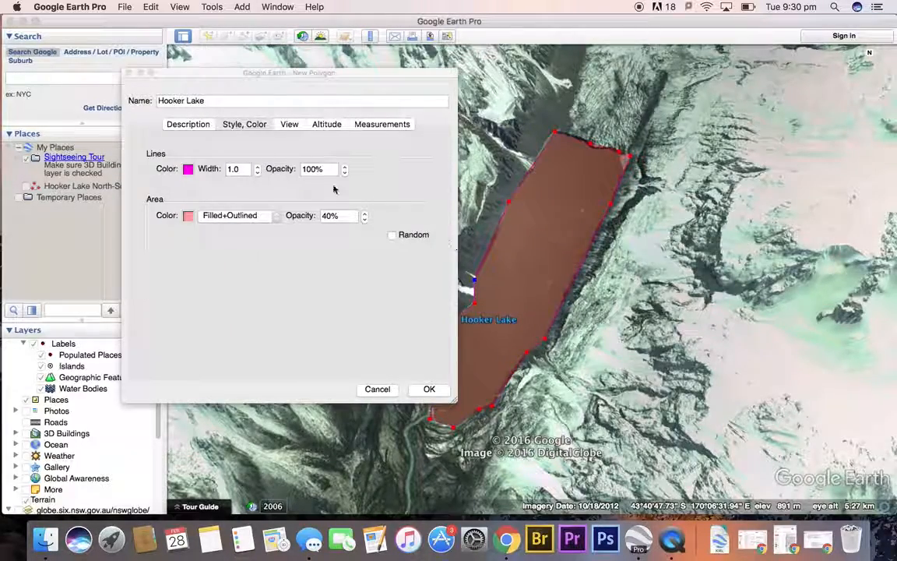
# Try an opacity of 100% for the polygon's area fill
pyautogui.click(329, 216)
pyautogui.doubleClick(329, 216)
pyautogui.write('100')
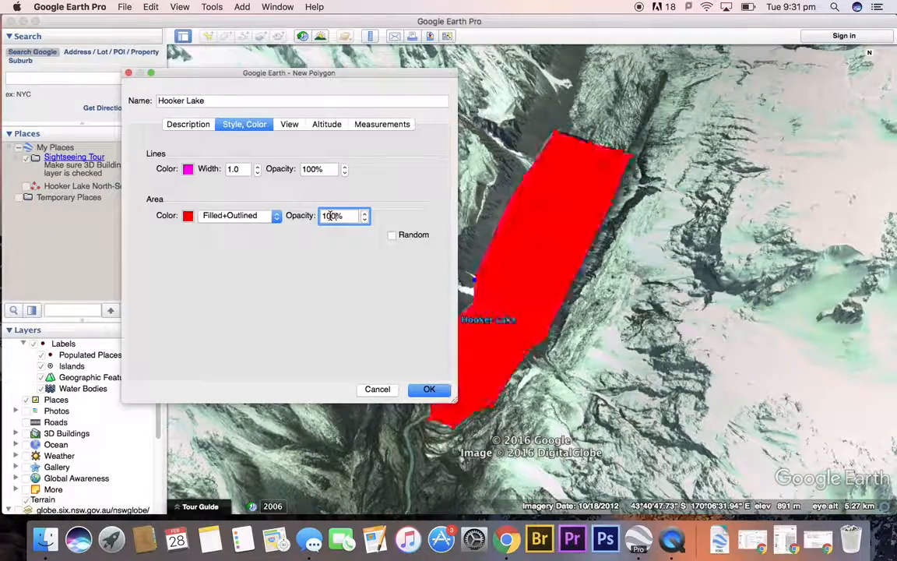
# Set the opacity of the polygon's area fill to 50%
pyautogui.press('BackSpace')
pyautogui.press('BackSpace')
pyautogui.press('BackSpace')
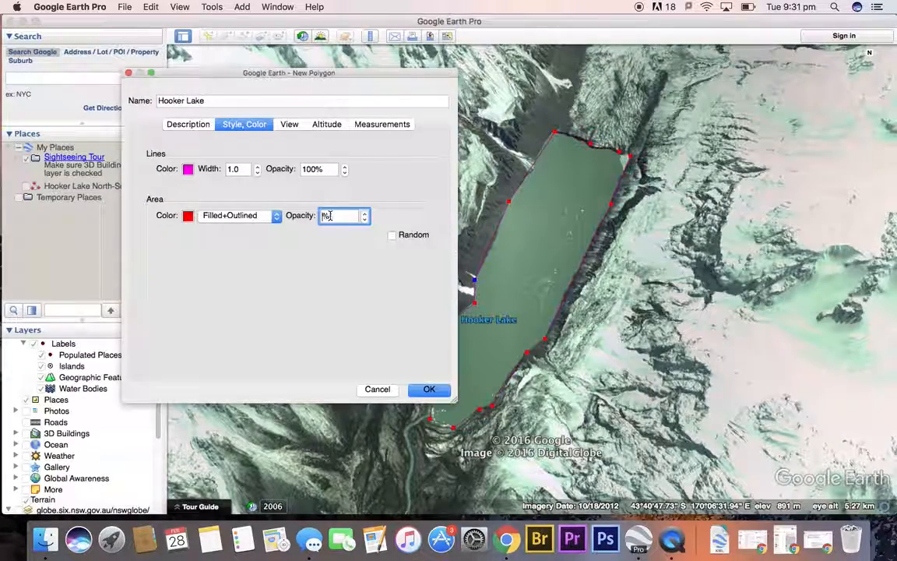
pyautogui.write('30')
pyautogui.press('BackSpace')
pyautogui.press('BackSpace')
pyautogui.write('50')
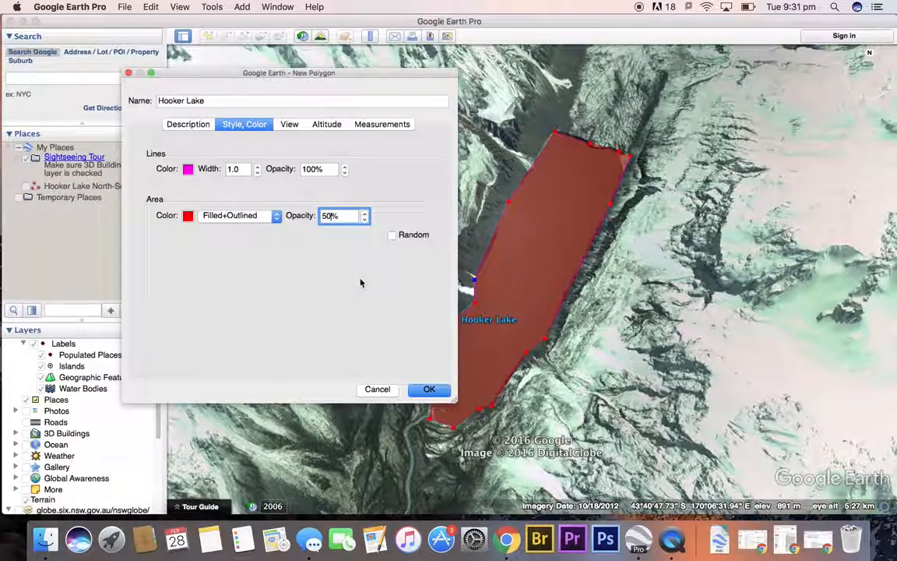
# Check the polygon's altitude settings and its perimeter and area measurements, viewing the area in square meters and in hectares
pyautogui.click(323, 124)
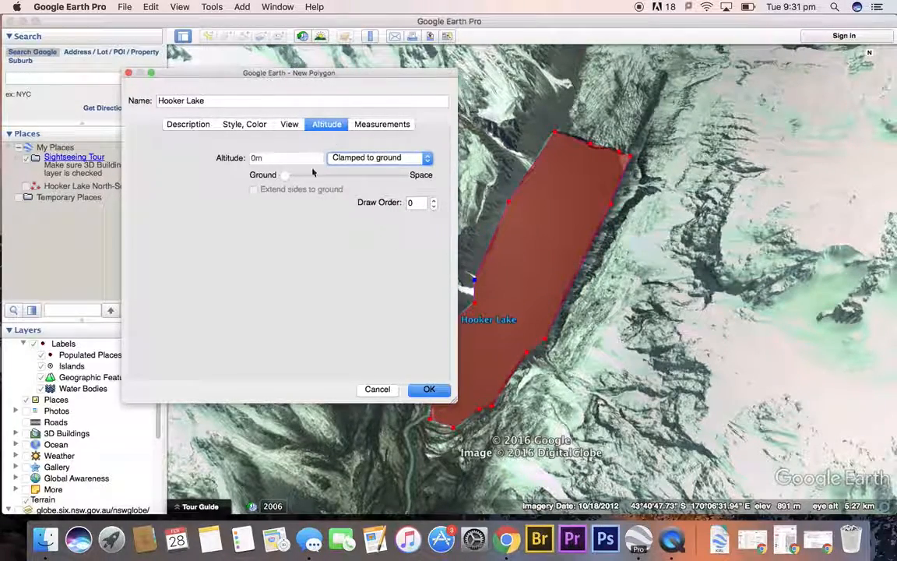
pyautogui.click(382, 124)
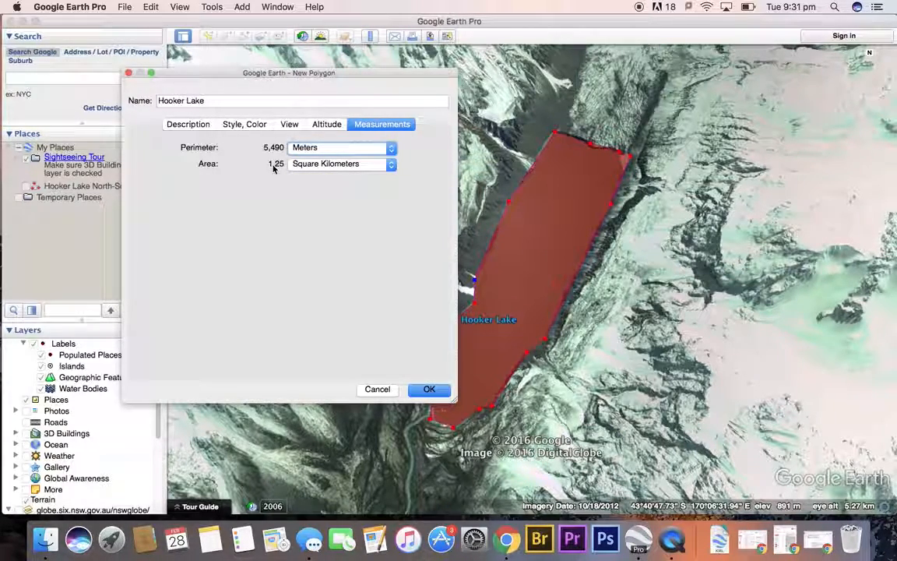
pyautogui.click(392, 164)
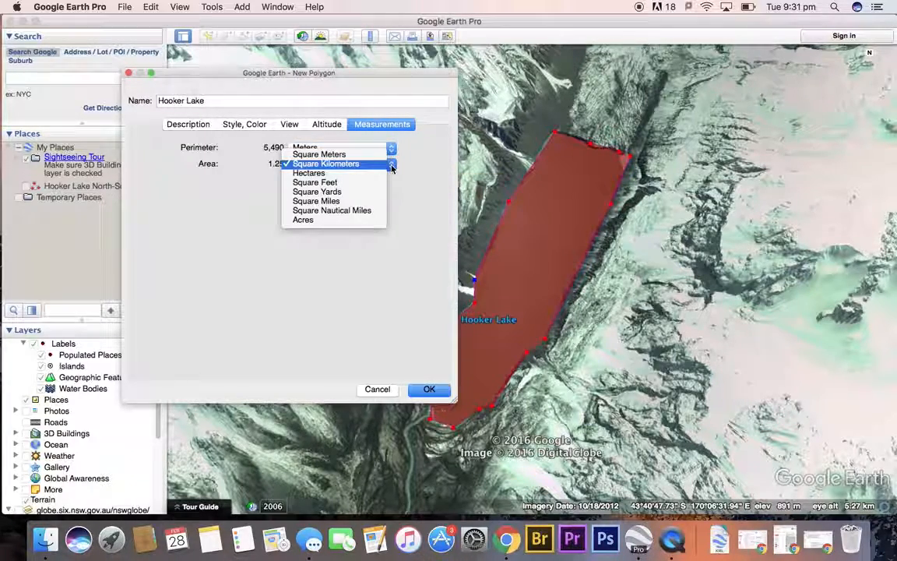
pyautogui.click(391, 164)
pyautogui.click(392, 164)
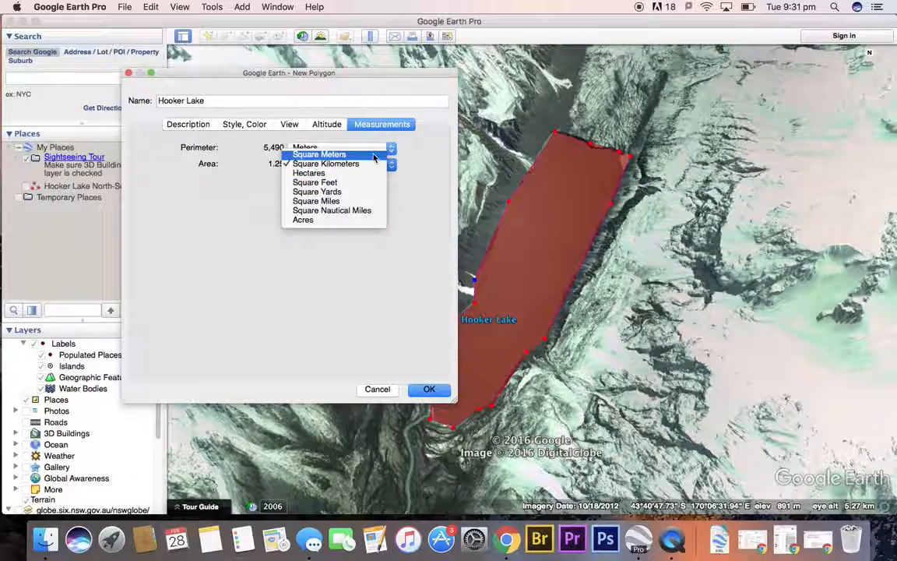
pyautogui.click(336, 145)
pyautogui.click(390, 166)
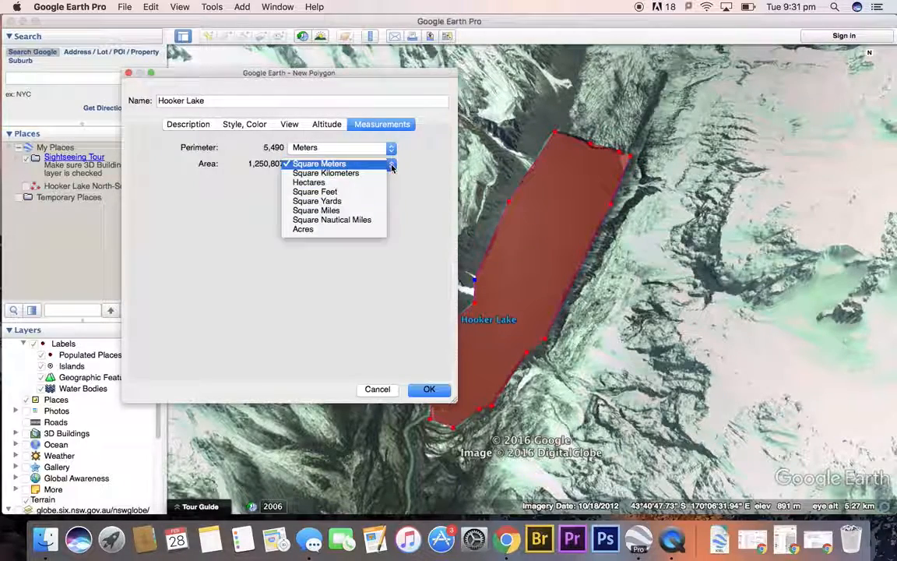
pyautogui.click(349, 183)
# Display the polygon's area in acres and save the Hooker Lake polygon
pyautogui.click(349, 164)
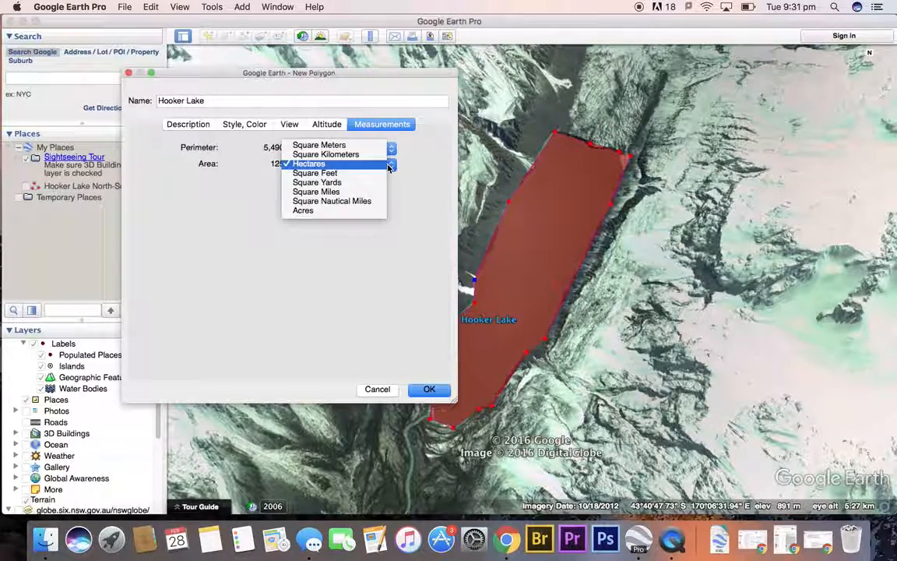
pyautogui.click(340, 211)
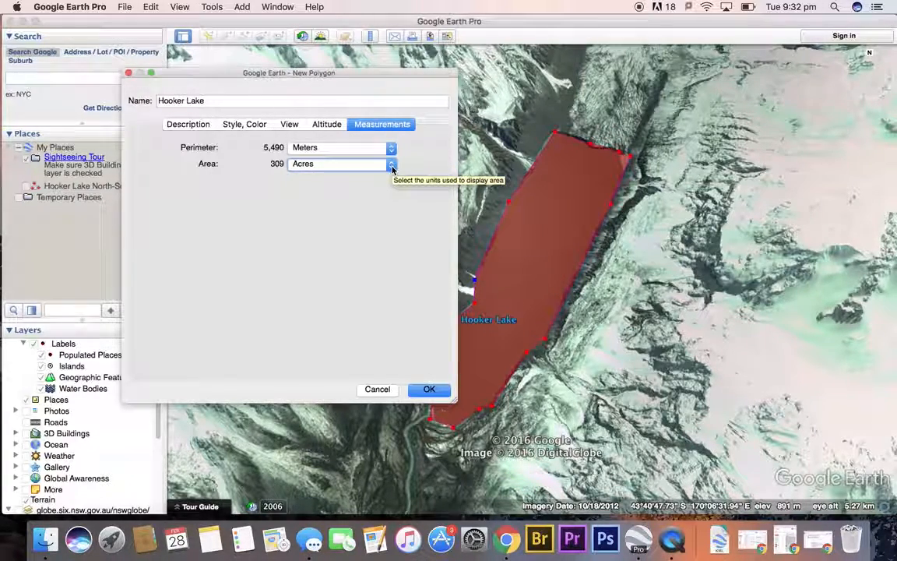
pyautogui.click(424, 392)
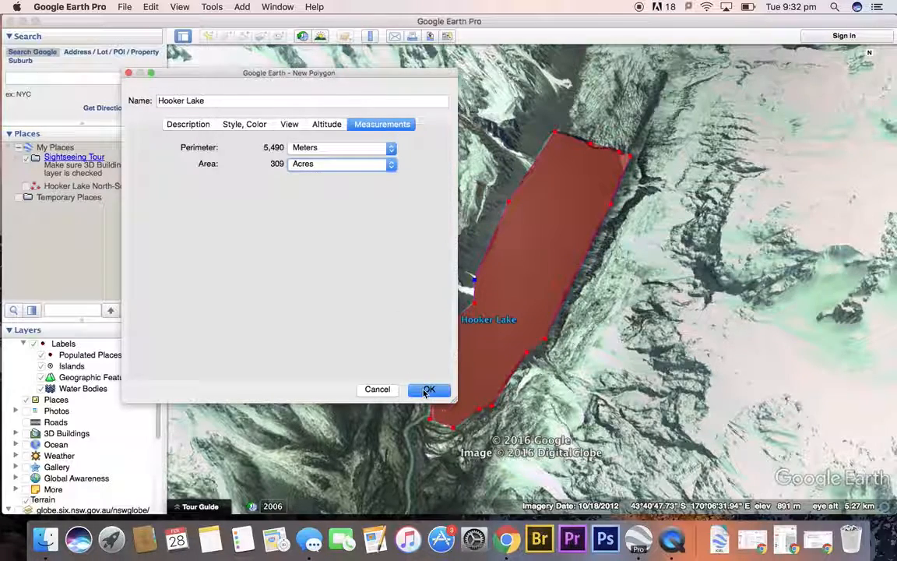